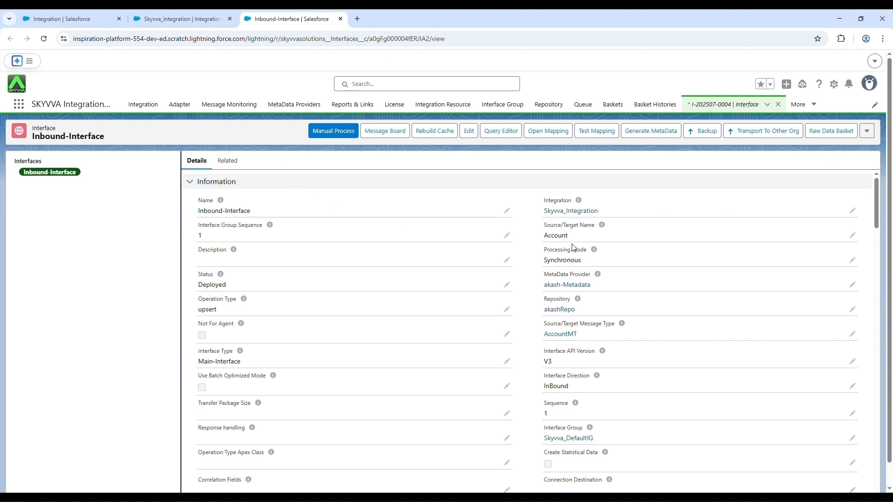
# - Open the mapping tool for the Inbound-Interface record
pyautogui.moveTo(577, 404)
pyautogui.click(558, 137)
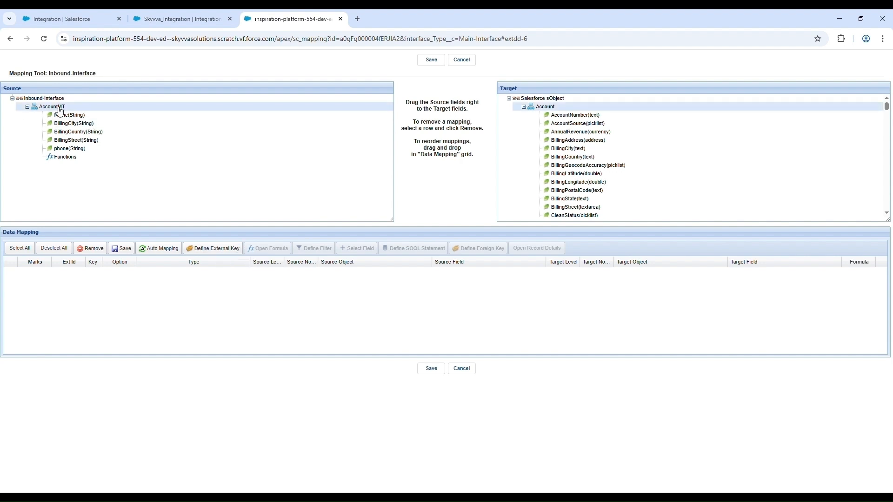
# - Map the AccountMT message type to the Account object and its Name field to the Account Name field
pyautogui.moveTo(55, 108); pyautogui.dragTo(539, 112)
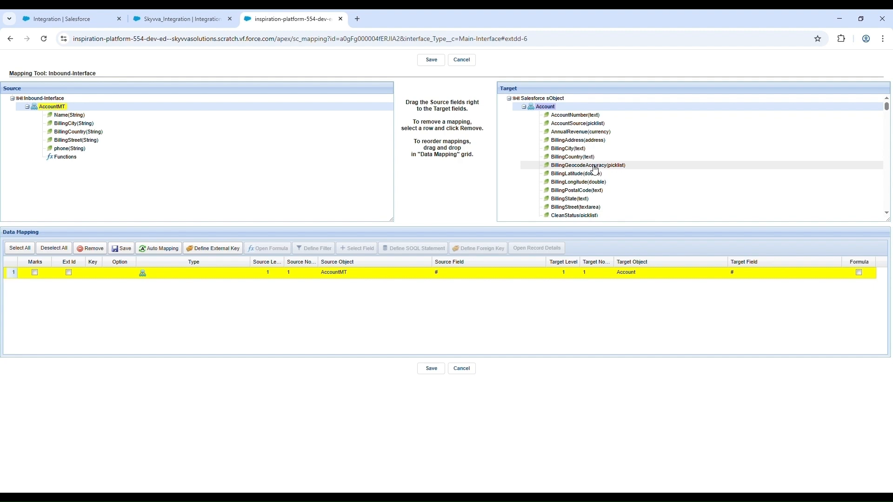
pyautogui.scroll(-3, 596, 169)
pyautogui.scroll(-3, 595, 170)
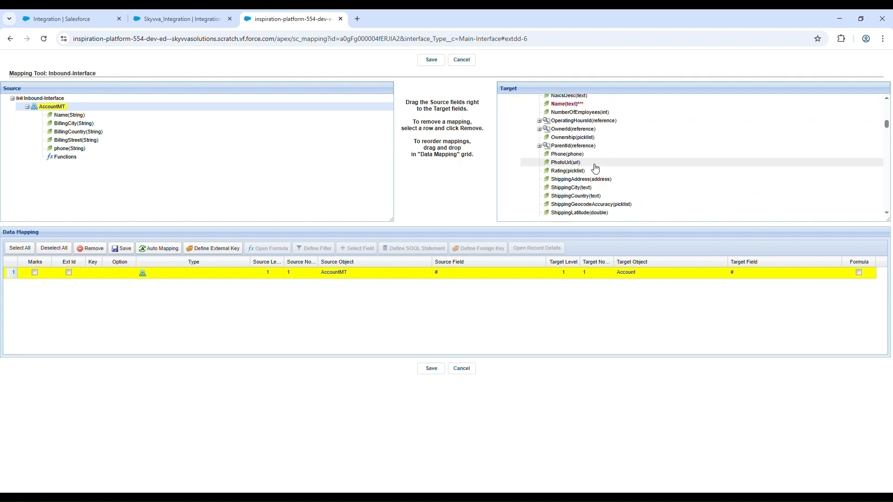
pyautogui.moveTo(95, 116); pyautogui.dragTo(580, 110)
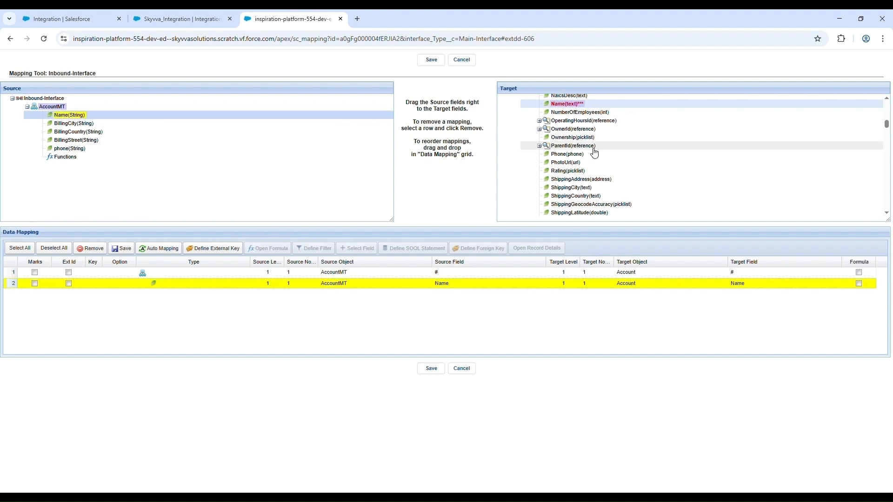
# - Map the BillingCity, BillingCountry, BillingStreet and phone source fields to the matching Account target fields
pyautogui.scroll(6, 594, 149)
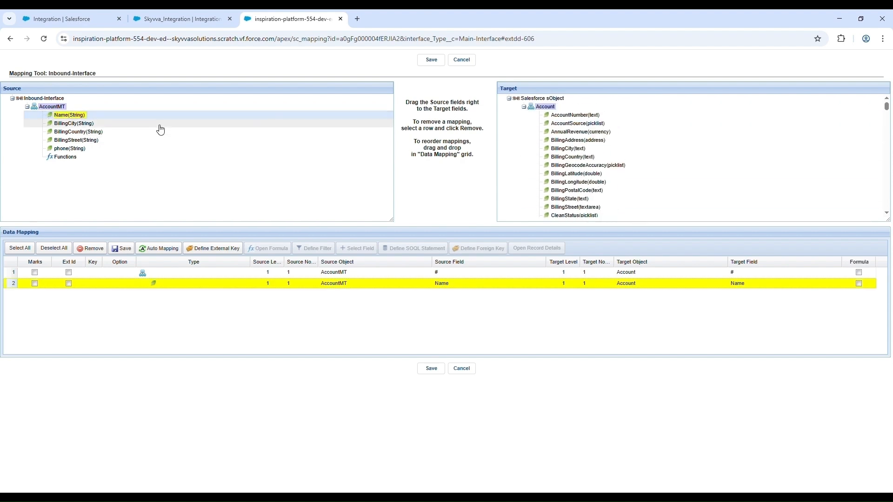
pyautogui.moveTo(90, 125); pyautogui.dragTo(582, 149)
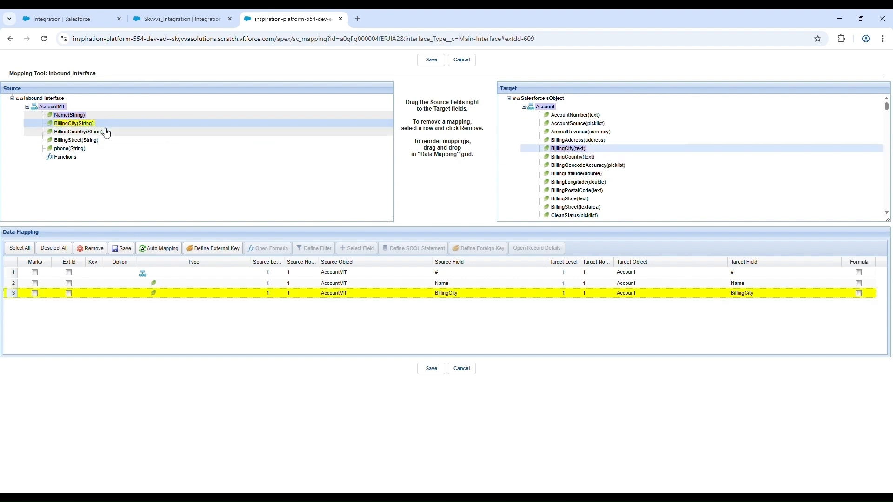
pyautogui.moveTo(102, 133); pyautogui.dragTo(585, 163)
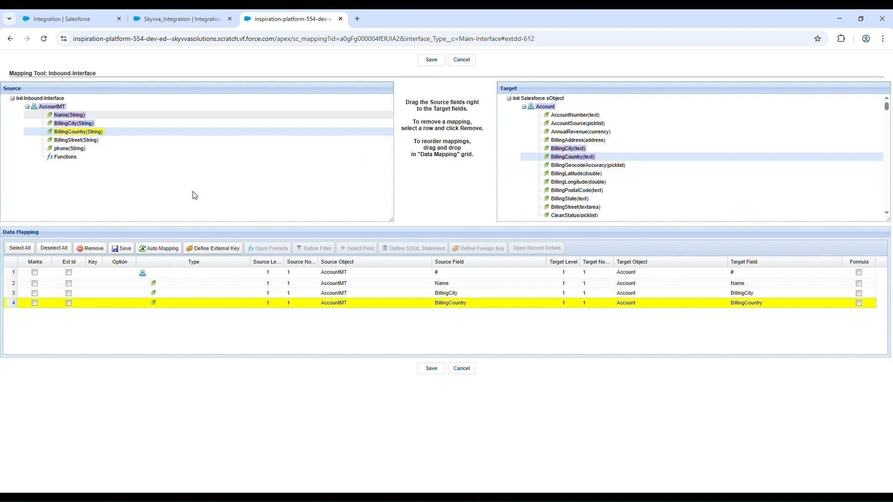
pyautogui.moveTo(84, 141); pyautogui.dragTo(565, 213)
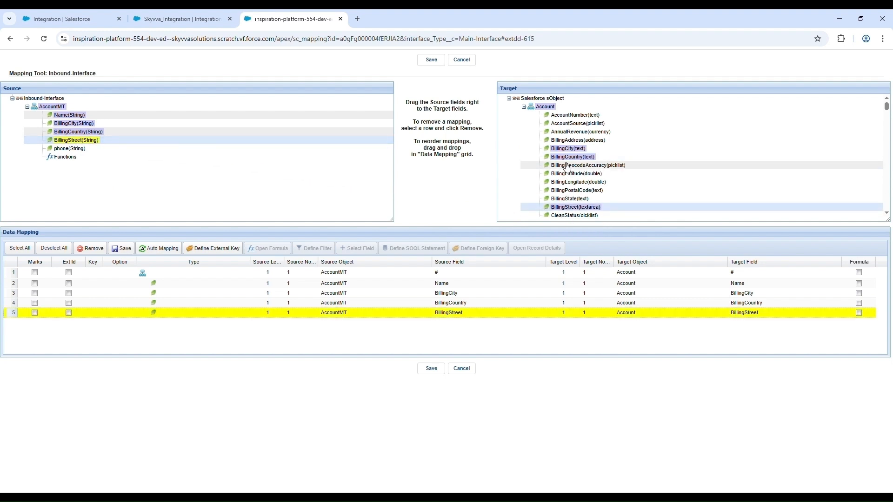
pyautogui.scroll(-5, 567, 168)
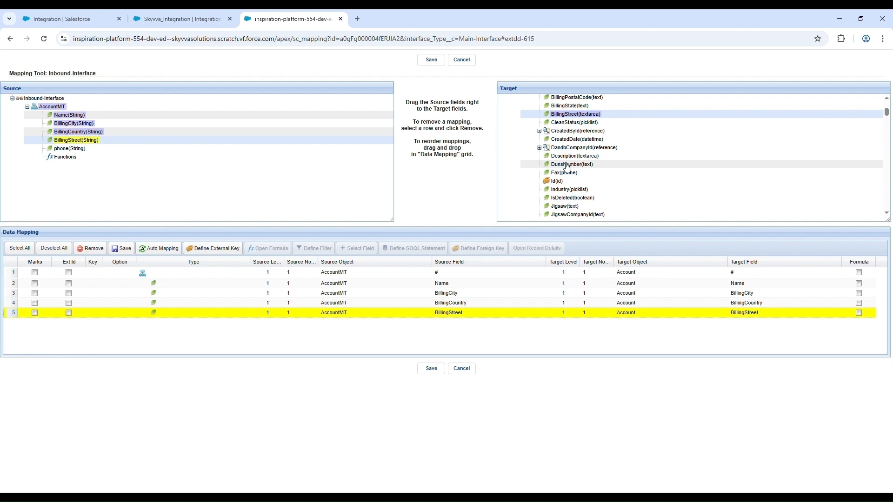
pyautogui.scroll(-8, 567, 168)
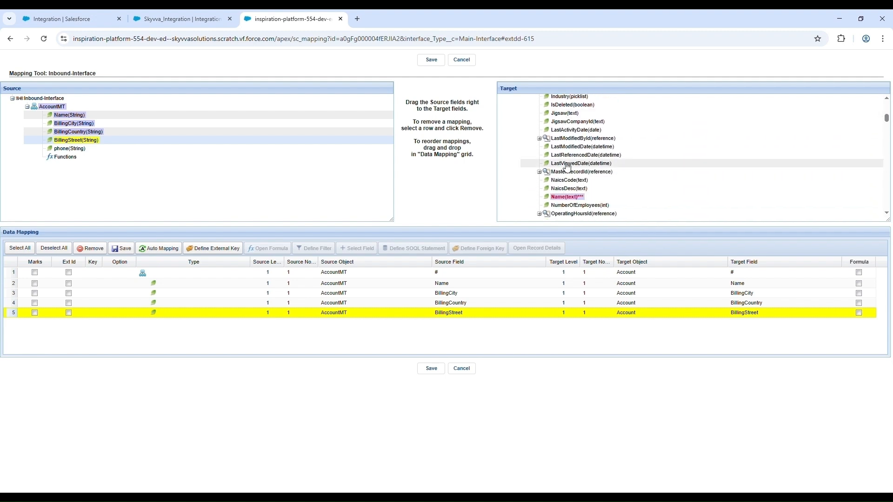
pyautogui.scroll(-3, 567, 167)
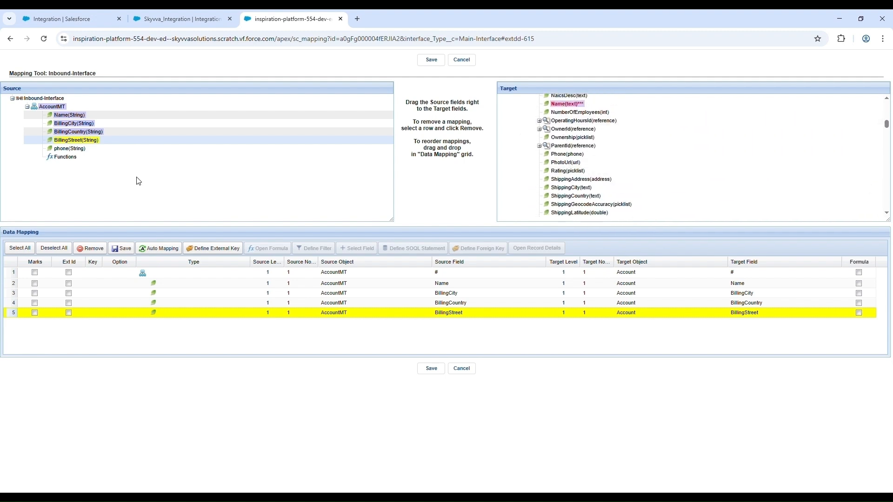
pyautogui.moveTo(80, 150); pyautogui.dragTo(581, 157)
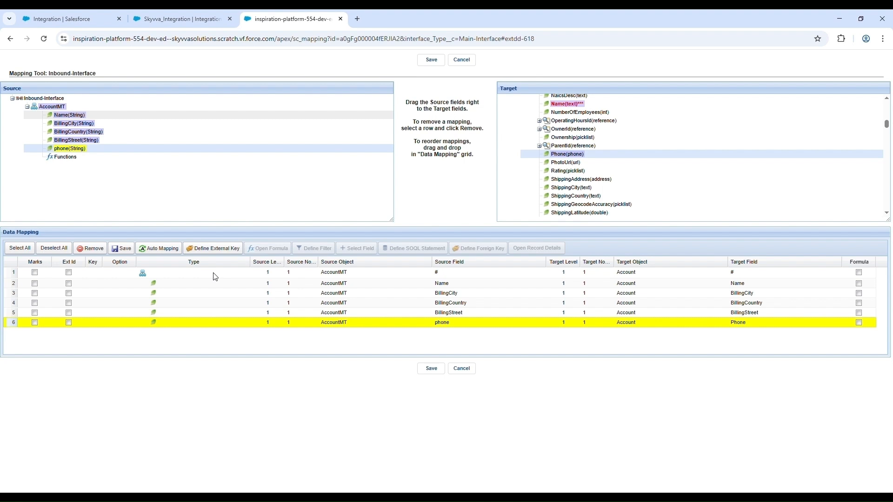
# - Set the Name mapping as the external ID and save the data mapping
pyautogui.click(70, 287)
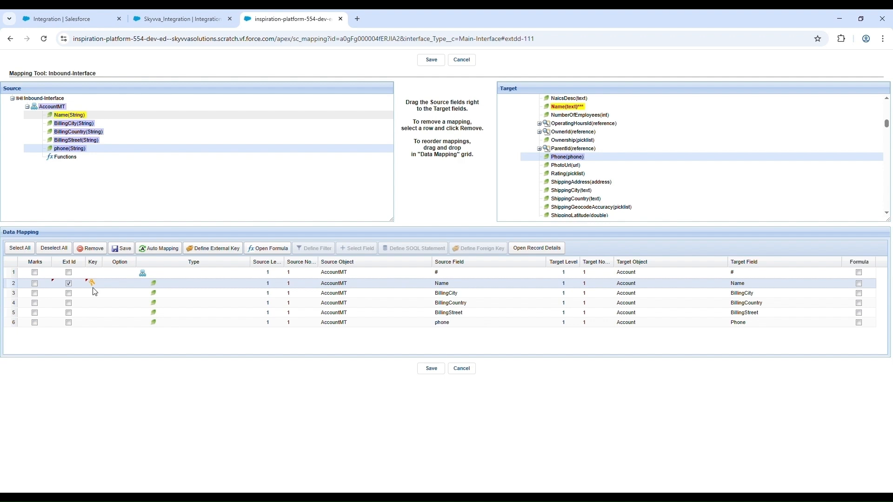
pyautogui.click(122, 251)
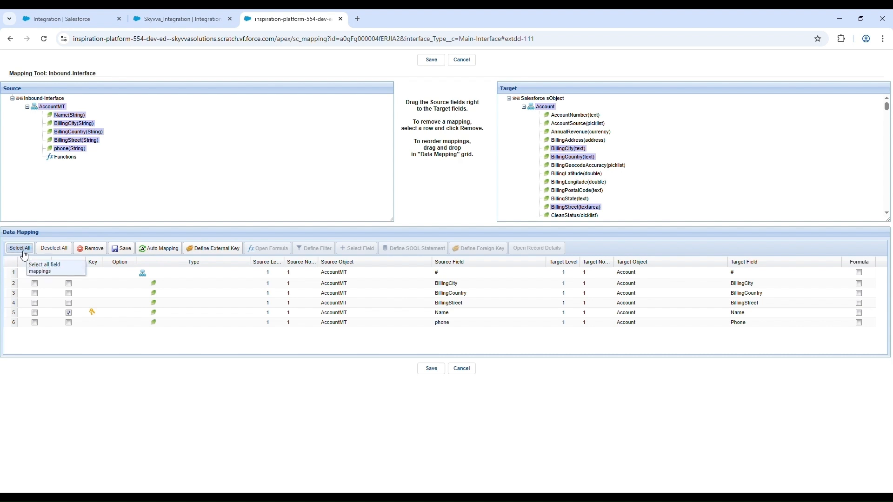
# - Mark all rows in the data mapping and remove them from the database
pyautogui.click(24, 256)
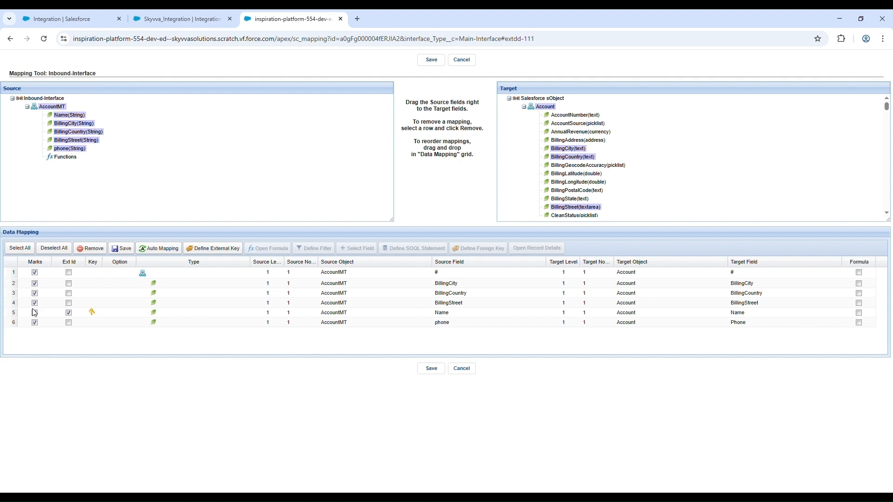
pyautogui.click(60, 253)
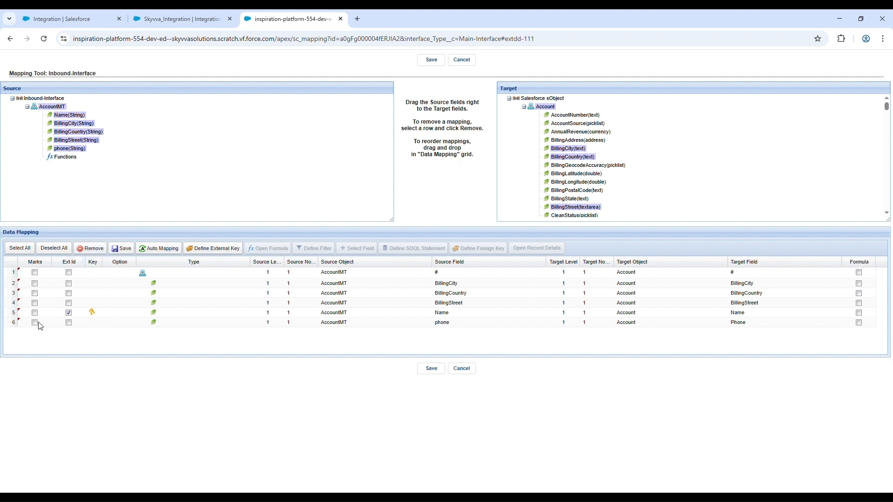
pyautogui.click(32, 254)
pyautogui.click(103, 253)
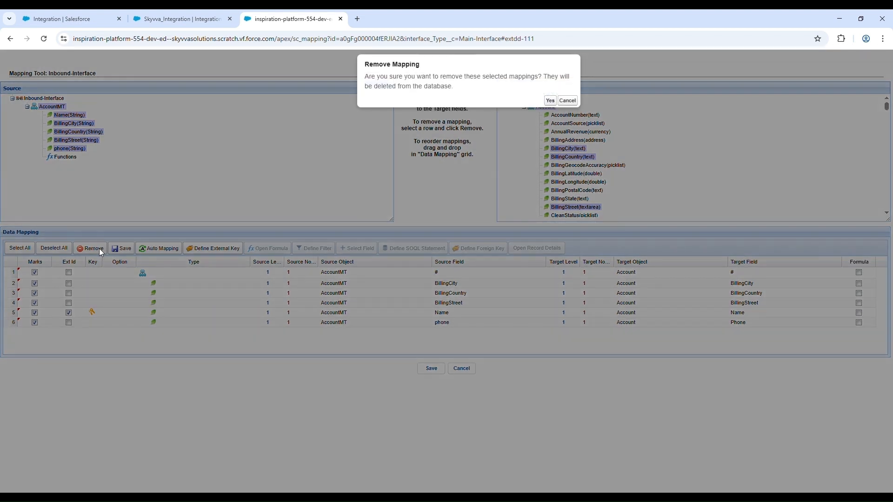
pyautogui.click(550, 101)
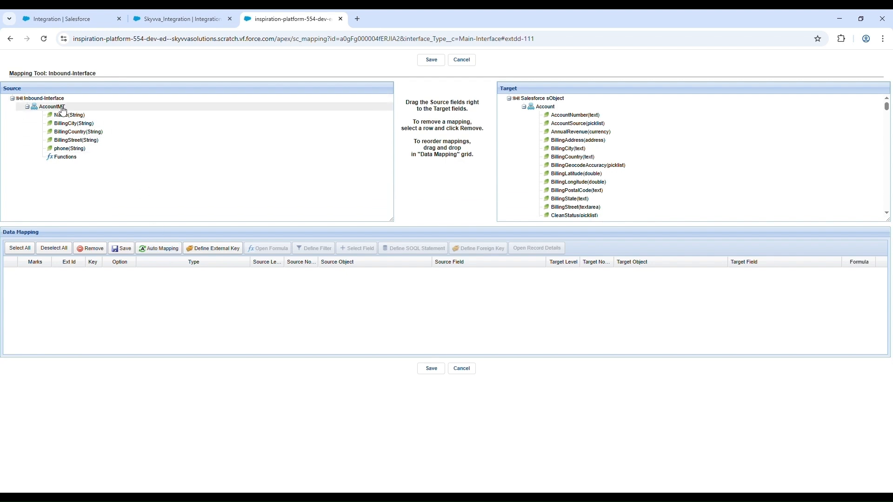
# - Map AccountMT to the Account object and generate its field mappings with Auto Mapping
pyautogui.moveTo(63, 110); pyautogui.dragTo(542, 113)
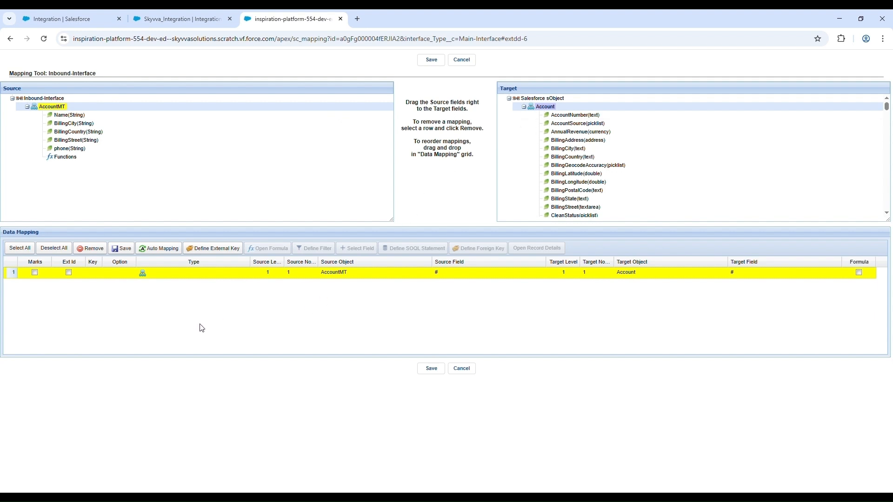
pyautogui.click(174, 251)
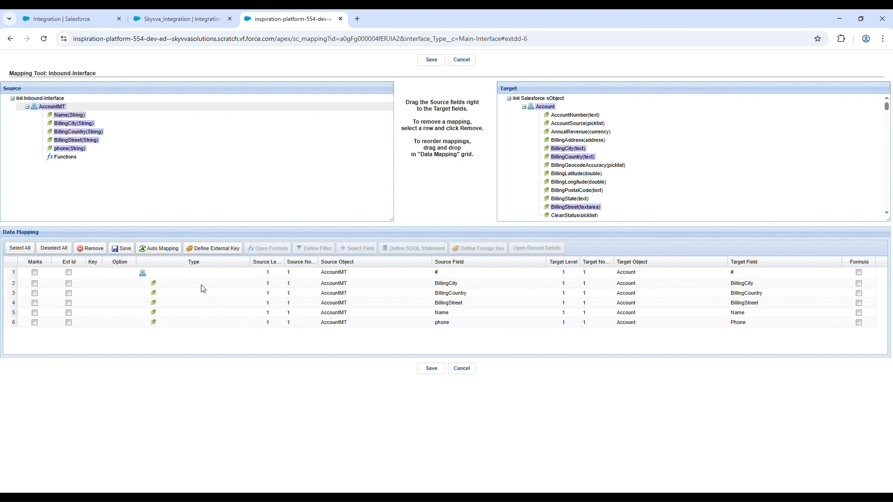
# - Define an external key for the Account target object using the Name field, and save it
pyautogui.click(222, 251)
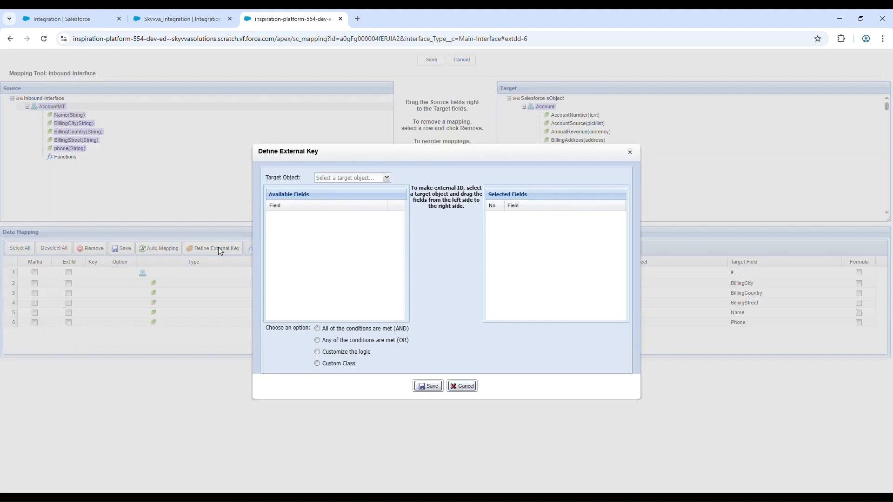
pyautogui.click(386, 177)
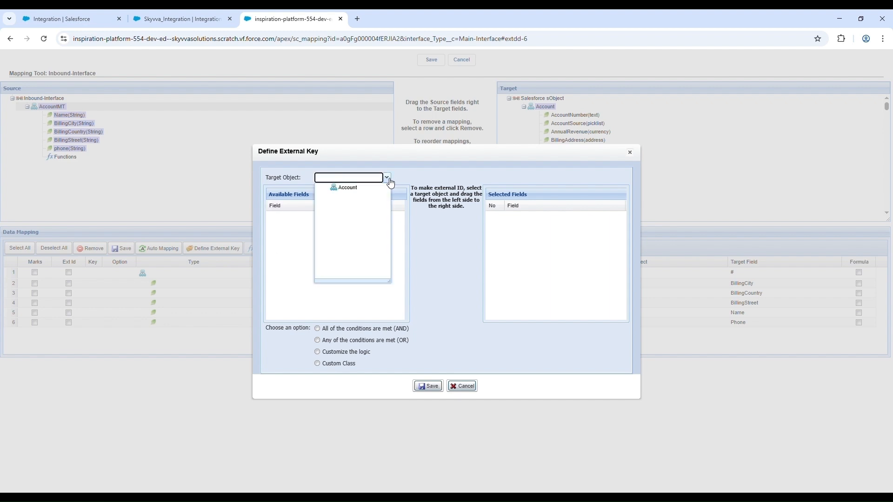
pyautogui.click(353, 188)
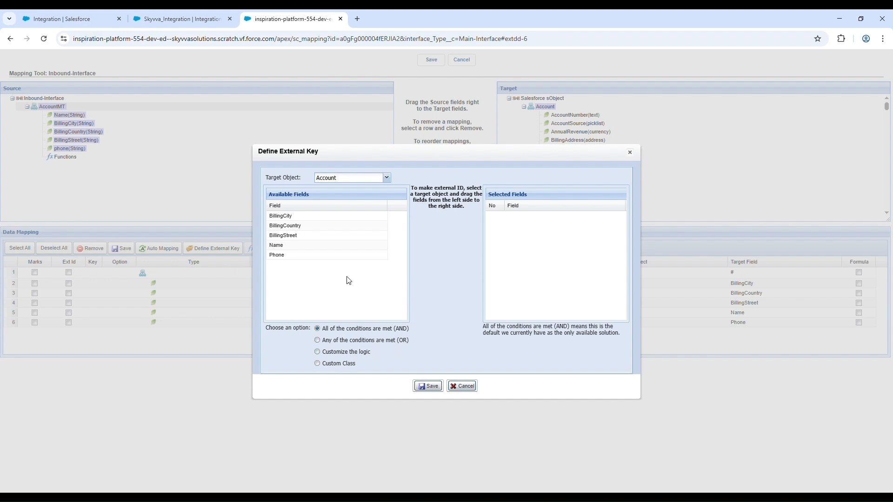
pyautogui.click(301, 246)
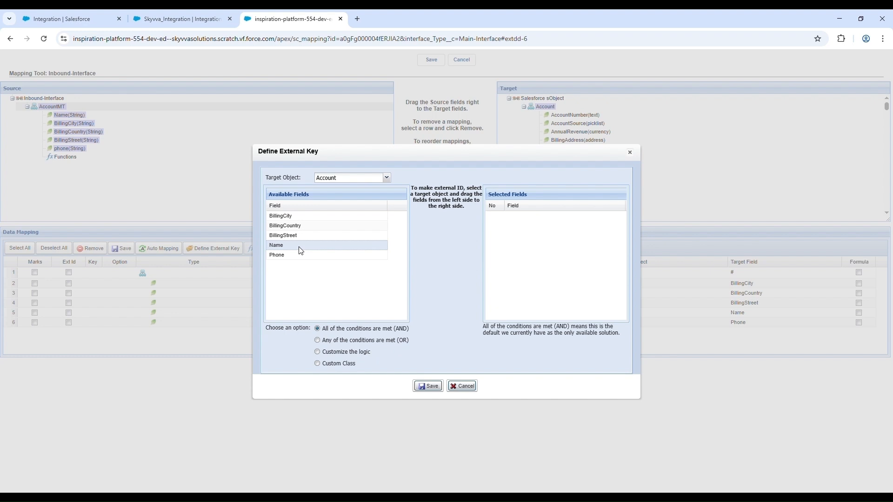
pyautogui.moveTo(301, 251); pyautogui.dragTo(544, 220)
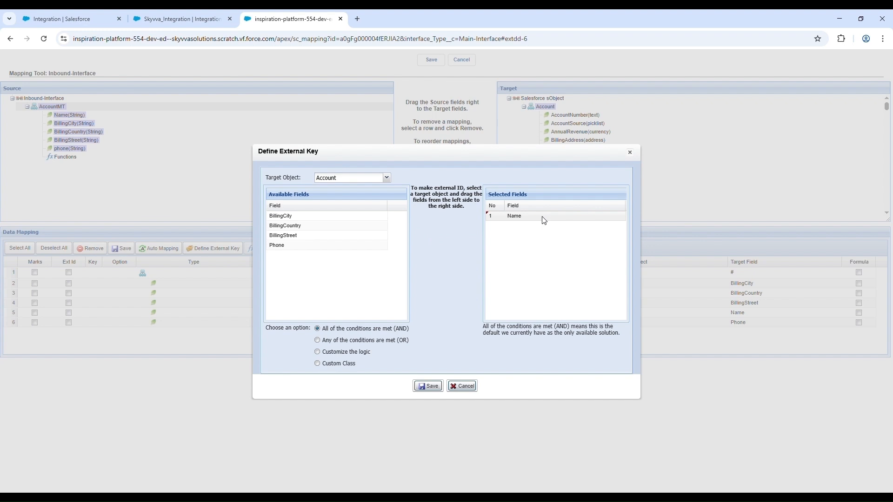
pyautogui.click(433, 390)
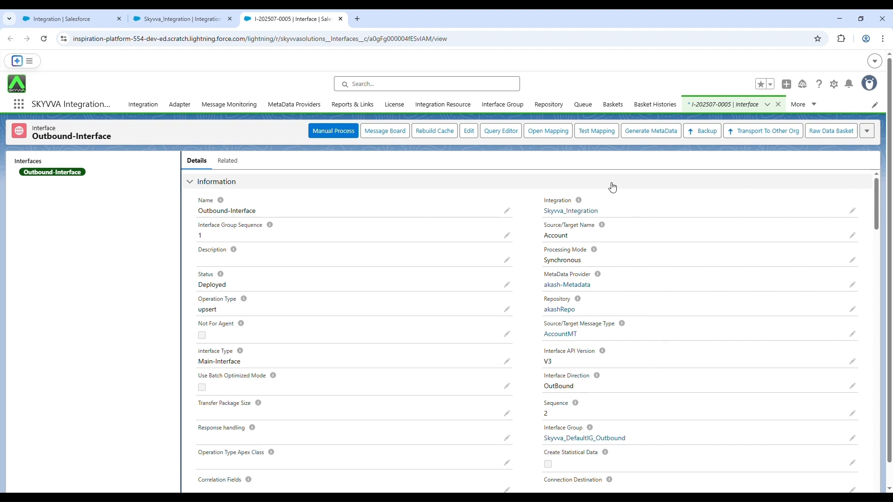
# - In the Outbound-Interface mapping, map the Account object to AccountMT and the Account Name field to its Name field
pyautogui.click(566, 137)
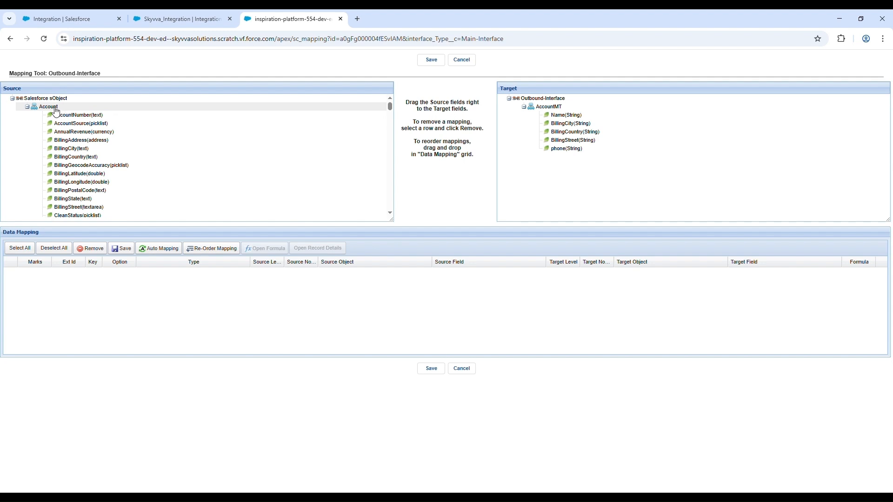
pyautogui.moveTo(55, 112); pyautogui.dragTo(535, 112)
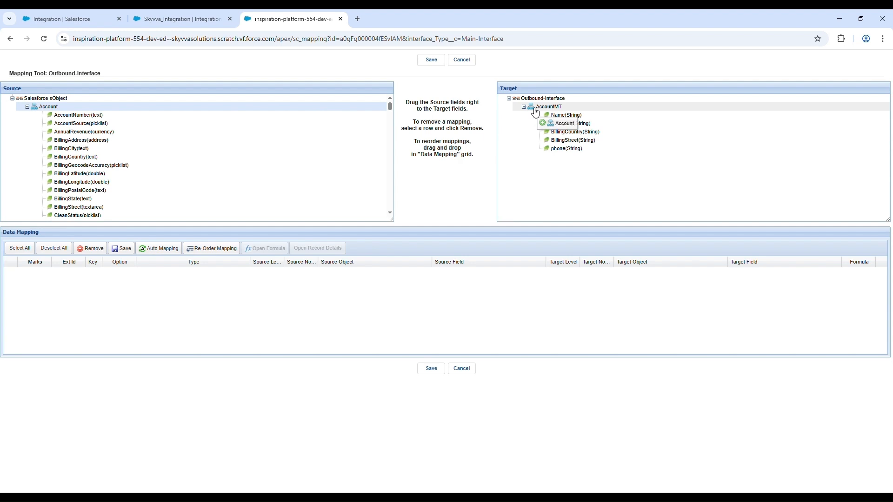
pyautogui.moveTo(535, 113); pyautogui.dragTo(535, 113)
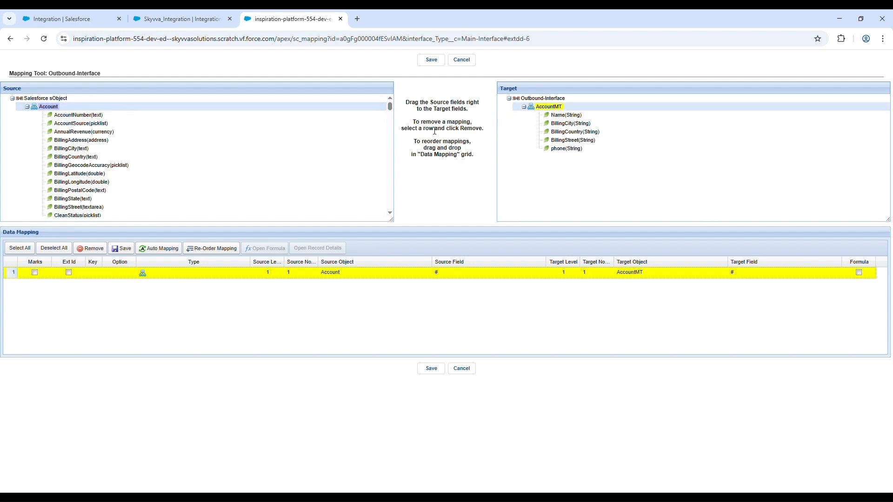
pyautogui.scroll(-5, 292, 130)
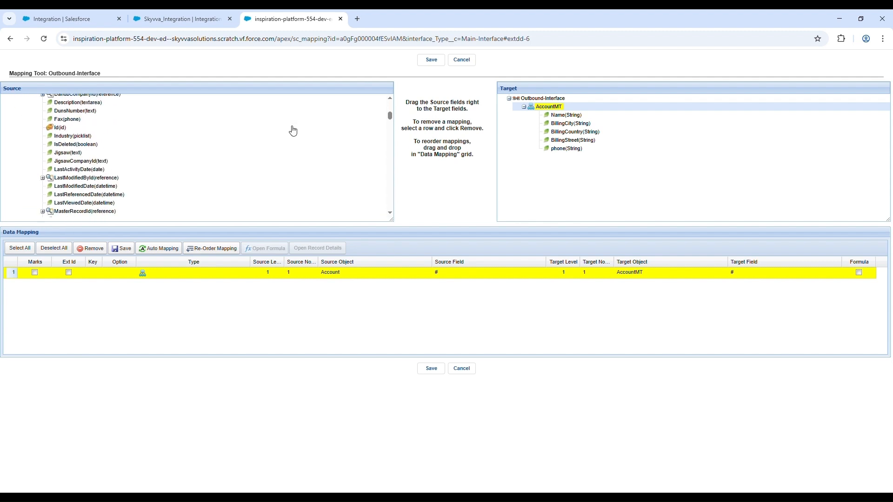
pyautogui.moveTo(77, 198); pyautogui.dragTo(550, 122)
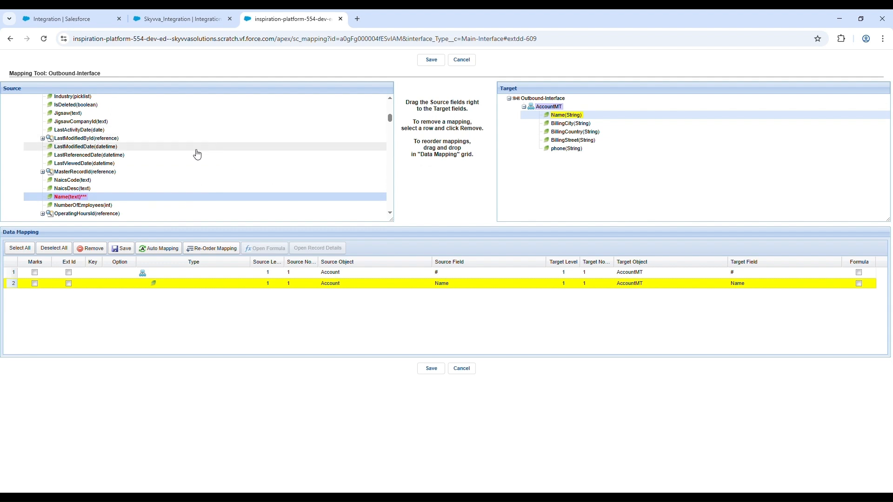
# - Map the Account fields BillingCity, BillingCountry and BillingStreet to the matching AccountMT target fields
pyautogui.scroll(5, 155, 164)
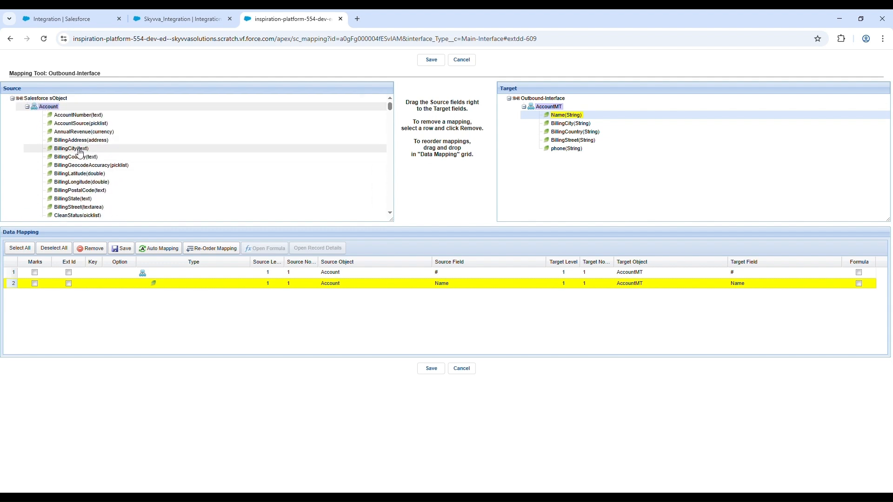
pyautogui.moveTo(77, 148); pyautogui.dragTo(554, 124)
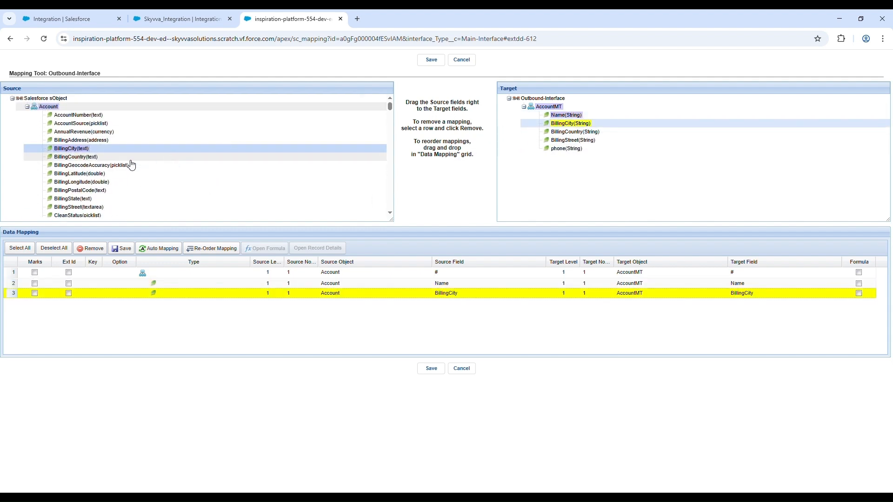
pyautogui.moveTo(82, 161); pyautogui.dragTo(584, 136)
pyautogui.scroll(-2, 193, 149)
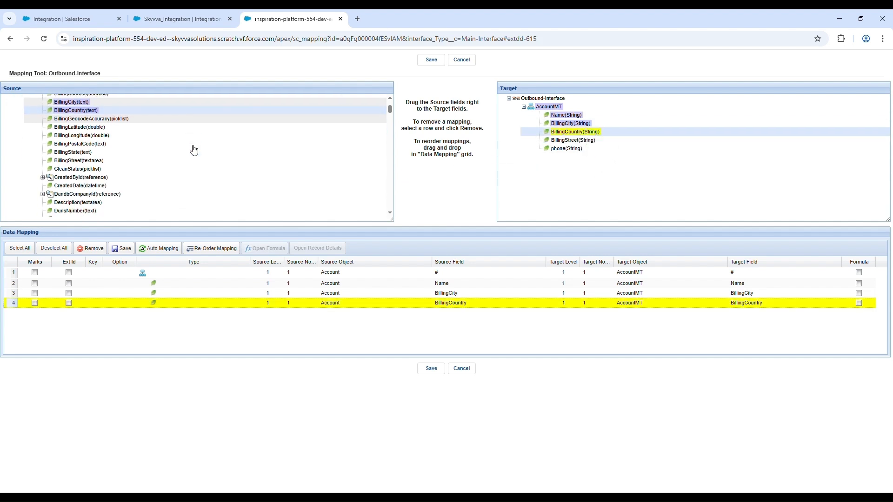
pyautogui.moveTo(99, 116); pyautogui.dragTo(560, 141)
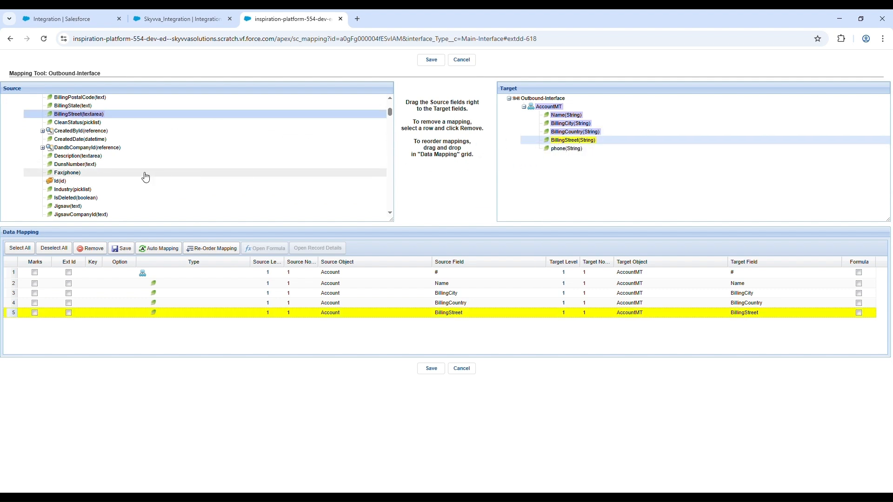
# - Map the Account Phone field to the AccountMT phone target field and save the data mapping
pyautogui.scroll(-6, 93, 152)
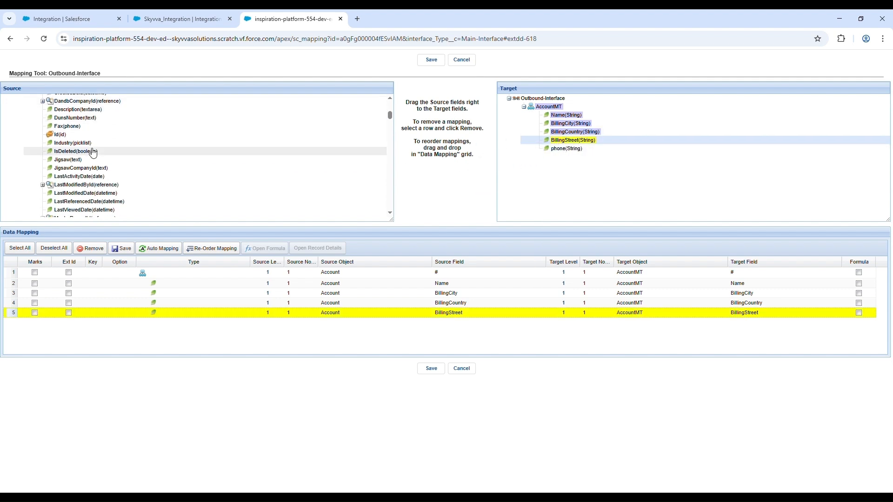
pyautogui.scroll(-2, 93, 153)
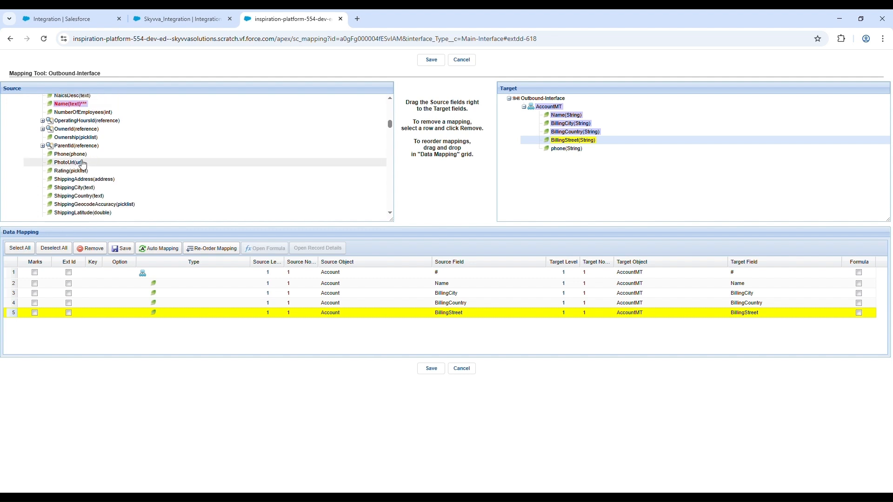
pyautogui.moveTo(74, 159); pyautogui.dragTo(559, 153)
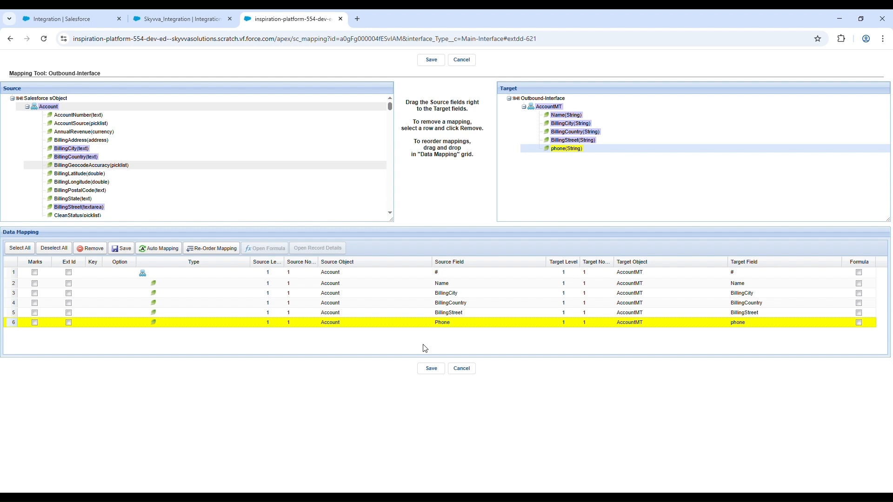
pyautogui.click(129, 250)
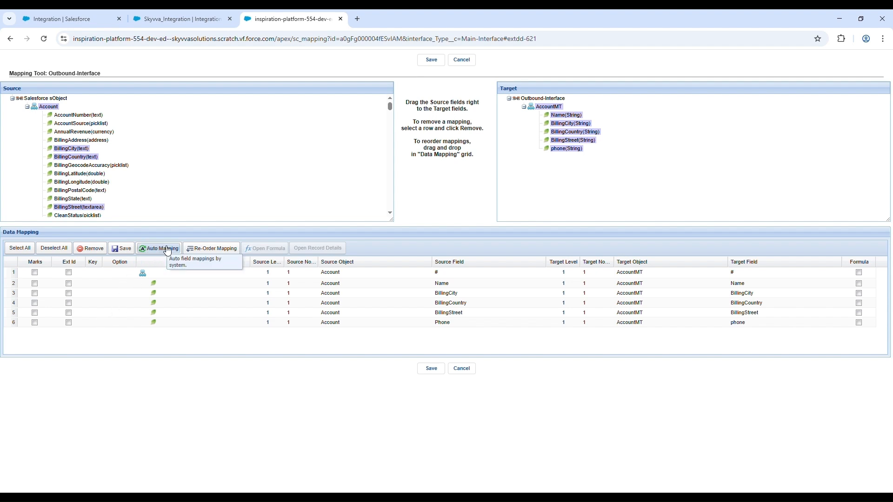
# - Reorder the AccountMT field mappings so that Phone comes directly after Name, save the new order, and highlight the phone mapping
pyautogui.click(222, 251)
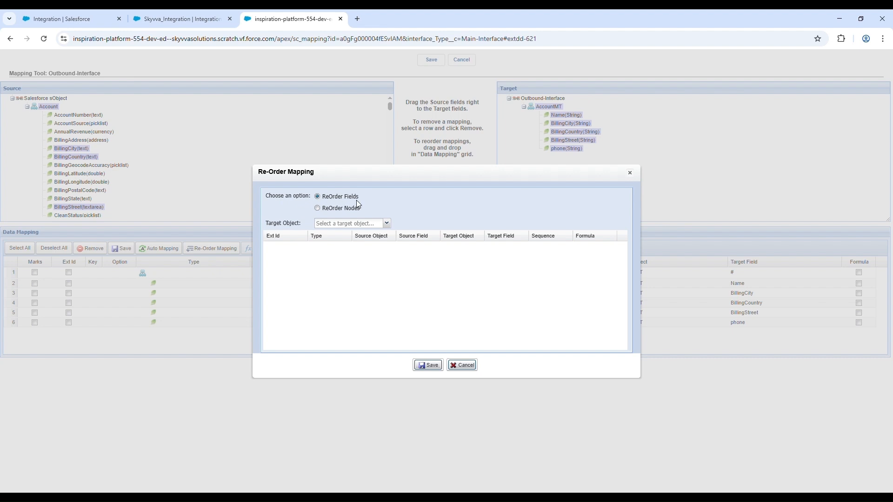
pyautogui.click(386, 224)
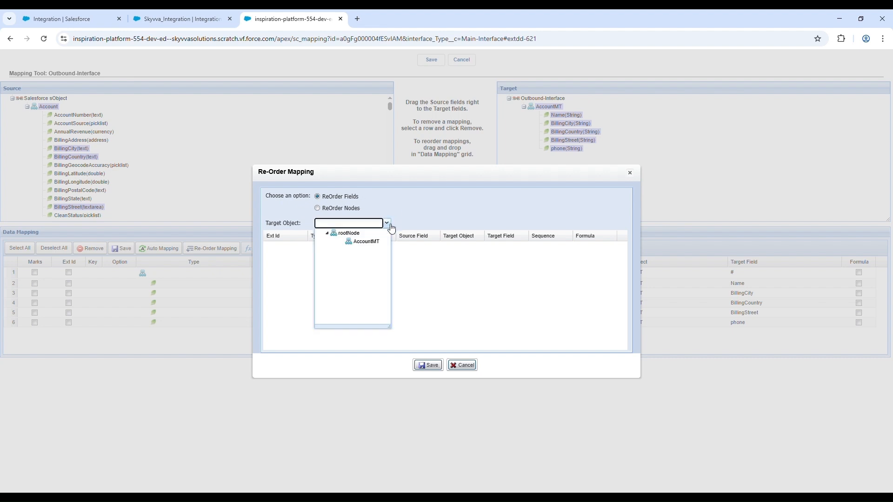
pyautogui.click(366, 242)
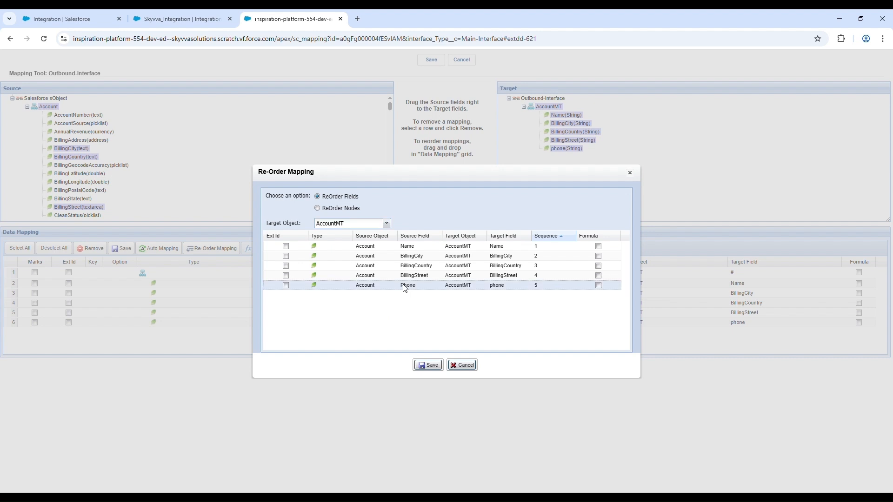
pyautogui.moveTo(406, 289); pyautogui.dragTo(413, 256)
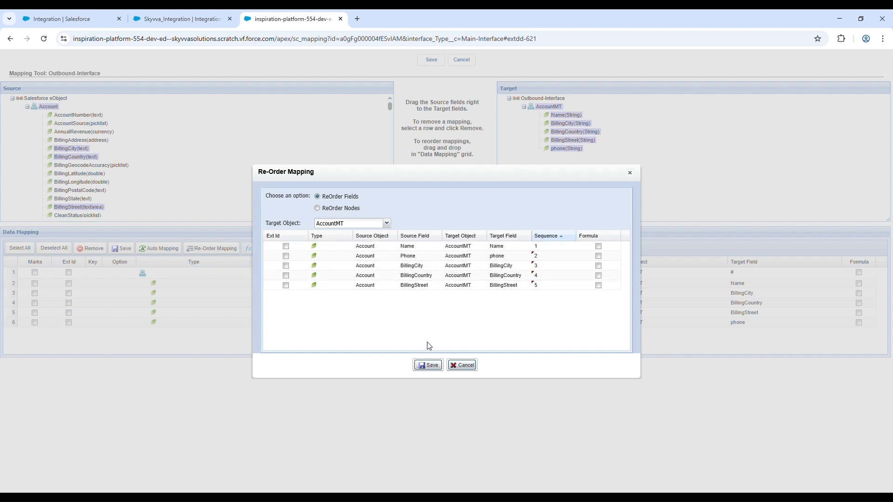
pyautogui.click(429, 365)
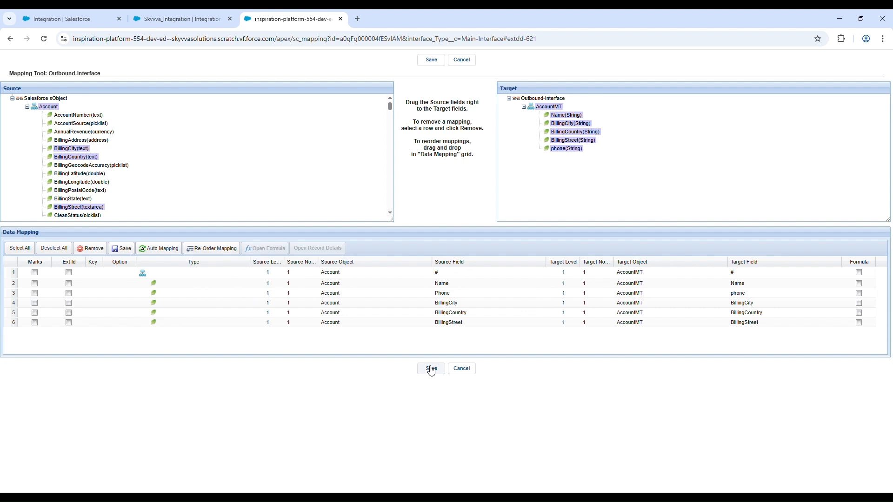
pyautogui.click(428, 295)
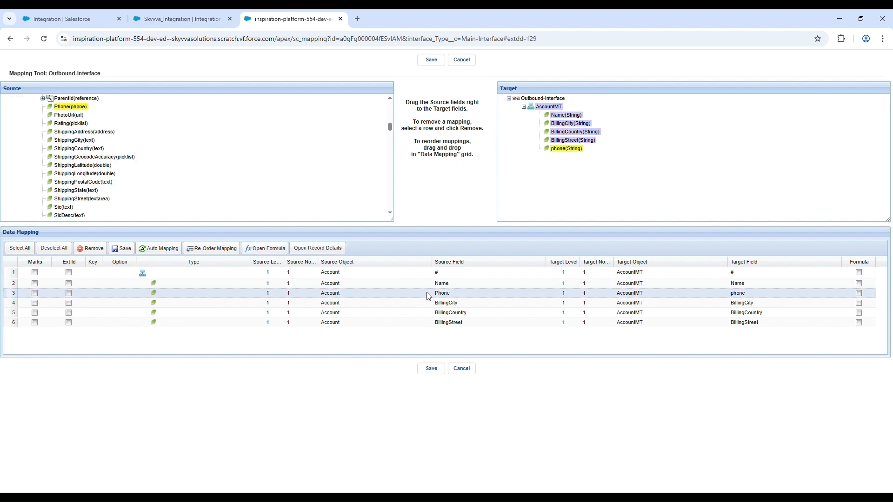
pyautogui.click(563, 149)
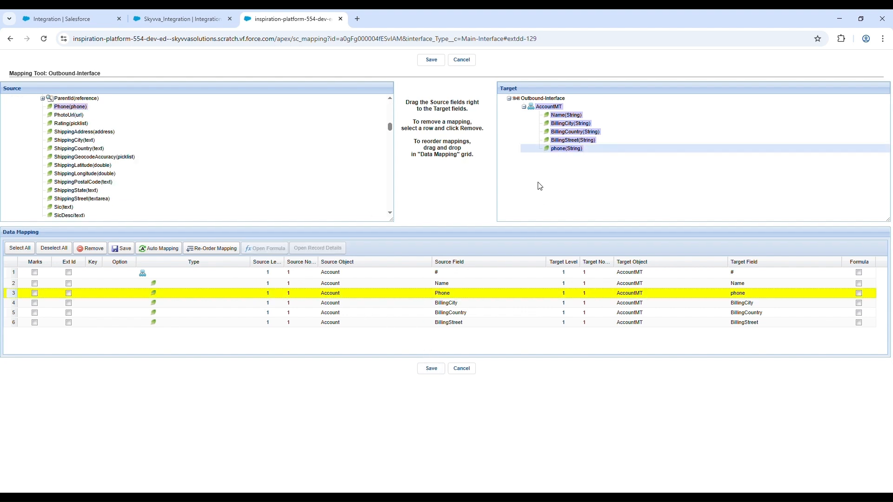